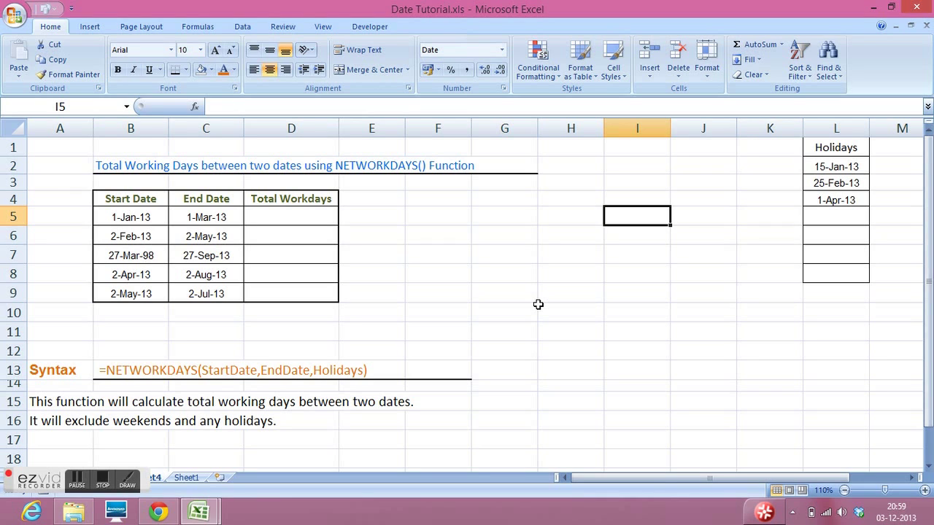
click(514, 305)
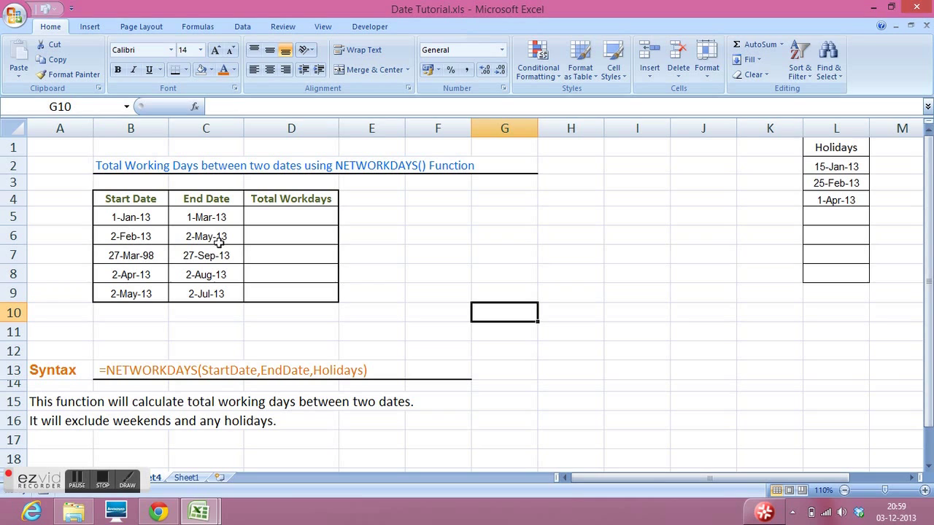
click(143, 200)
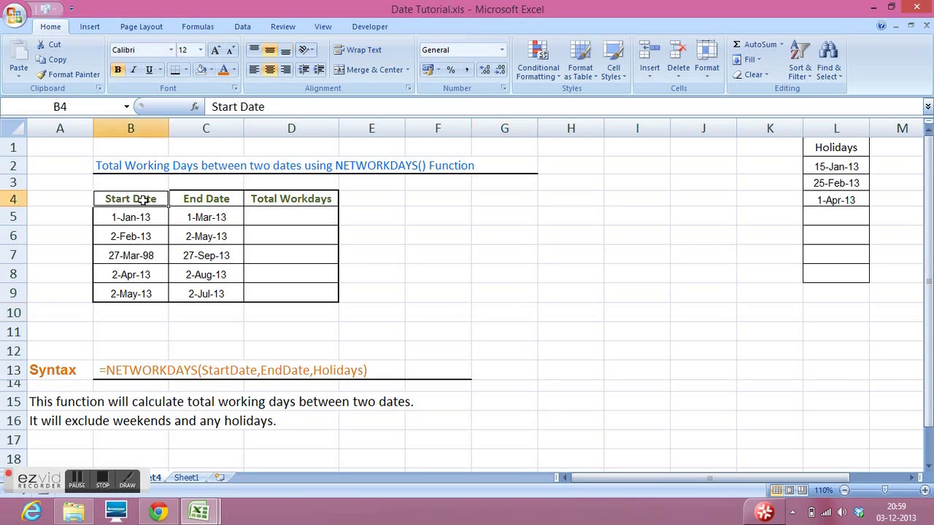
click(206, 203)
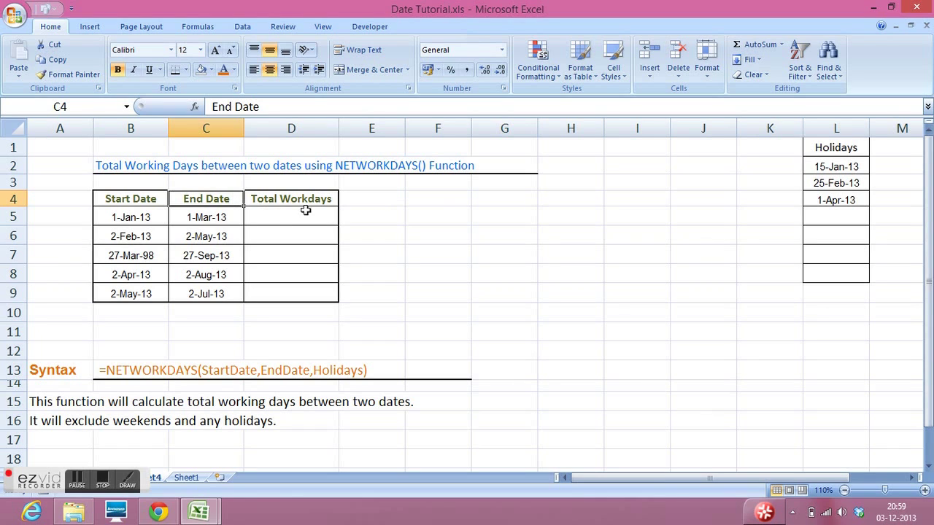
- Calculate the first row's total workdays in D5 with =NETWORKDAYS(B5,C5,L2:L4)
click(279, 217)
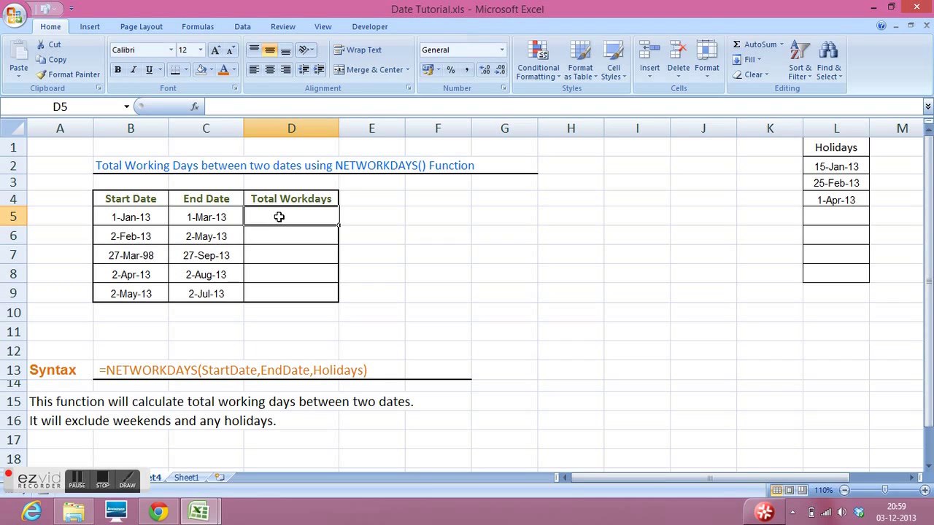
text(=net)
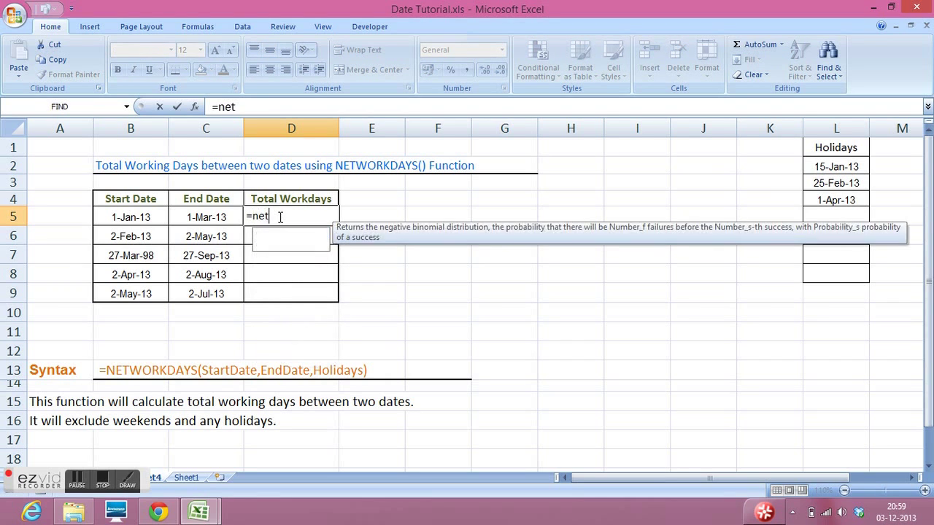
text(workday)
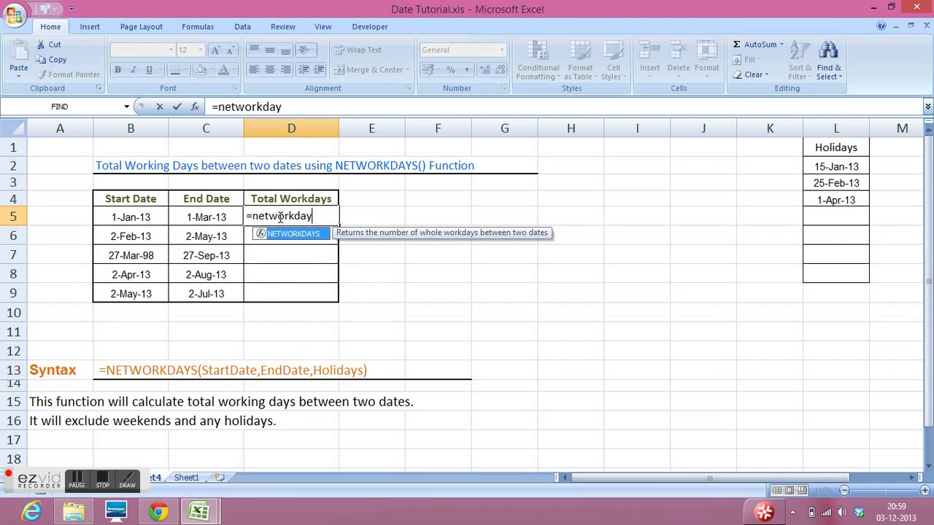
text(s()
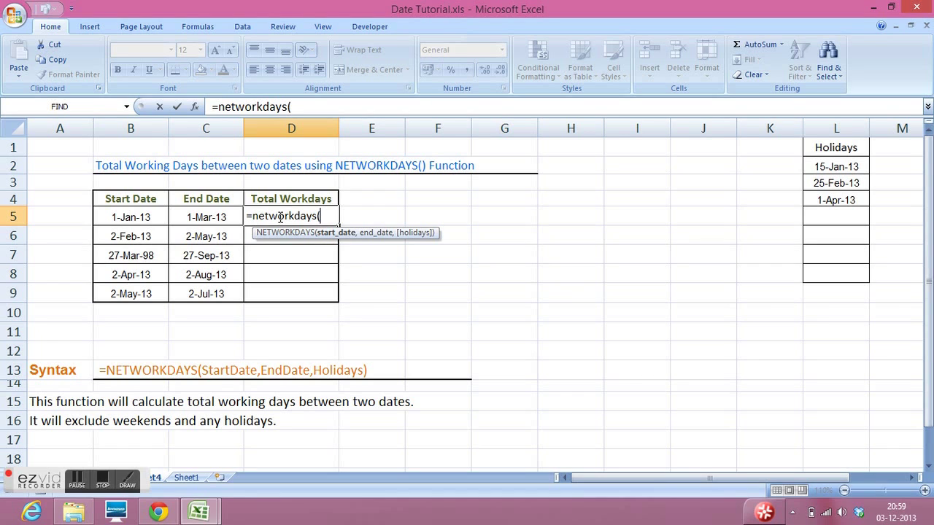
click(140, 217)
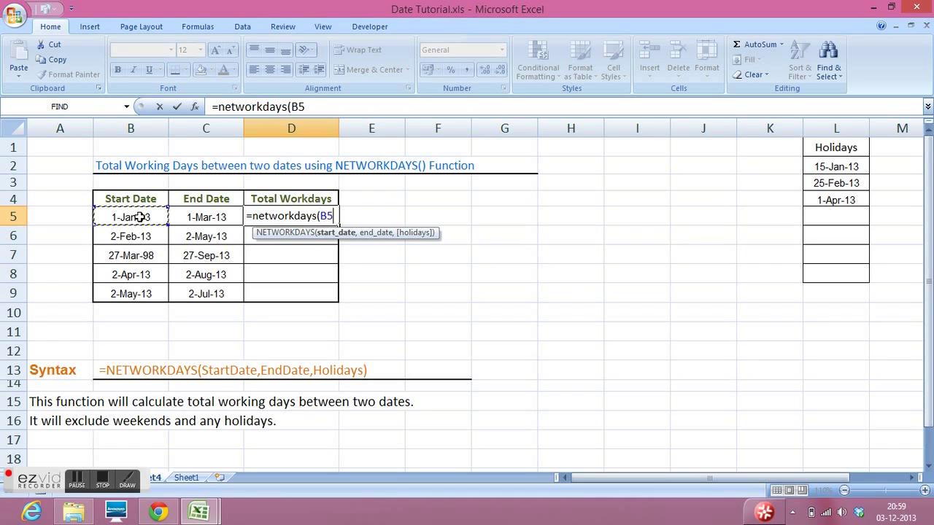
text(,)
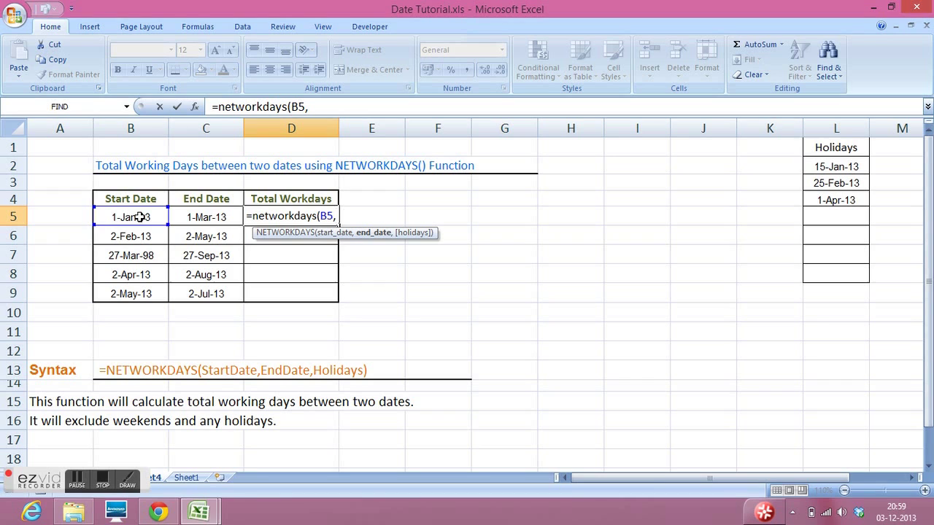
click(196, 217)
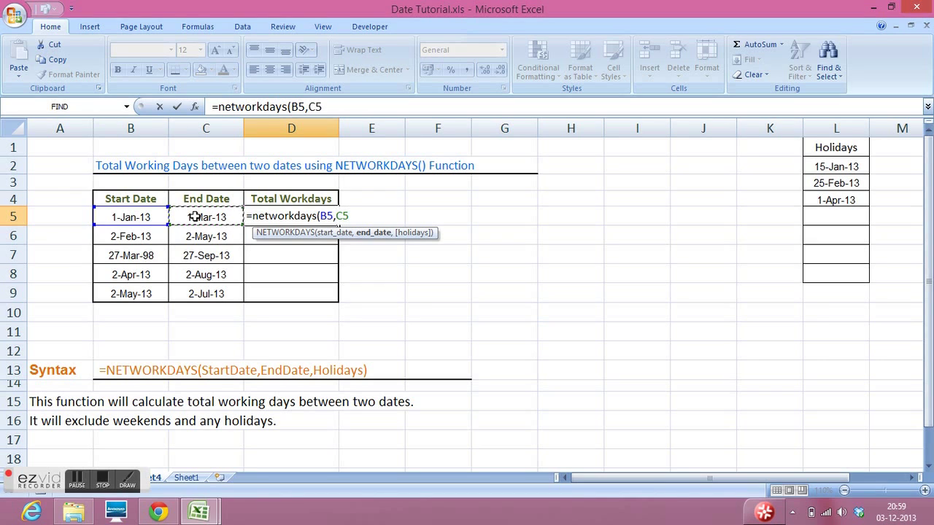
text(,)
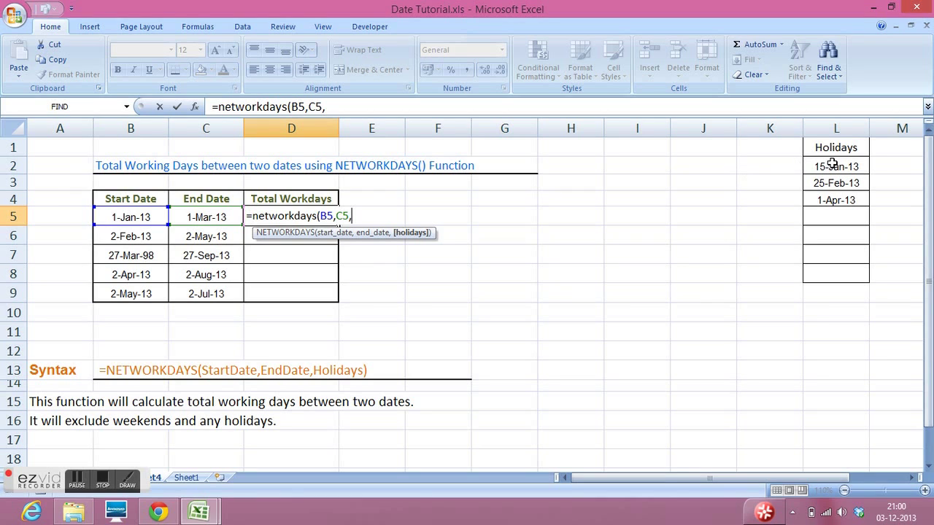
drag(832, 163, 832, 196)
text())
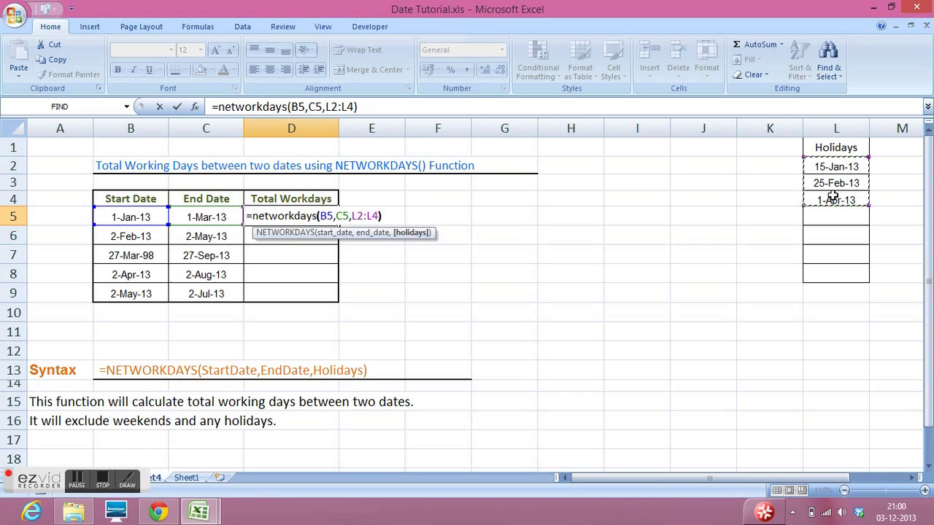
key(Return)
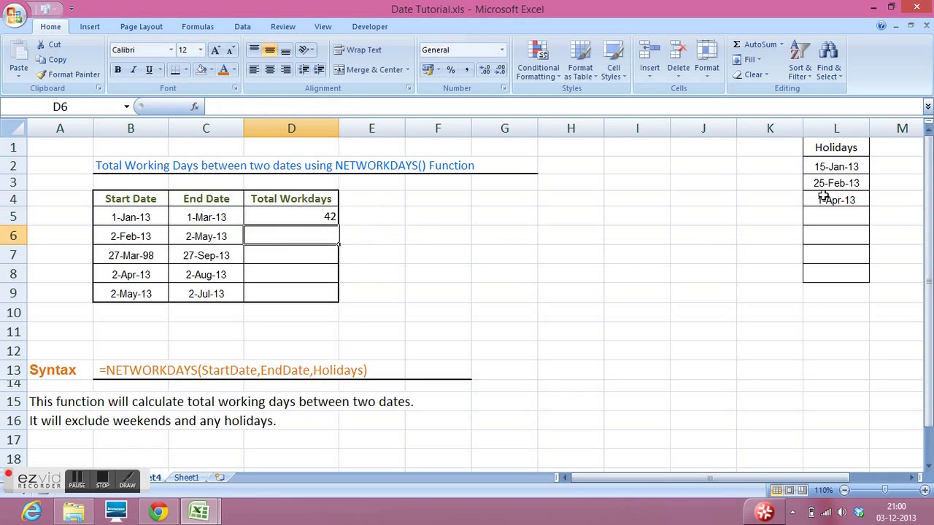
- Review the formula in D5 together with the holiday dates in L2:L4 and the start and end dates in B5:C5
click(310, 215)
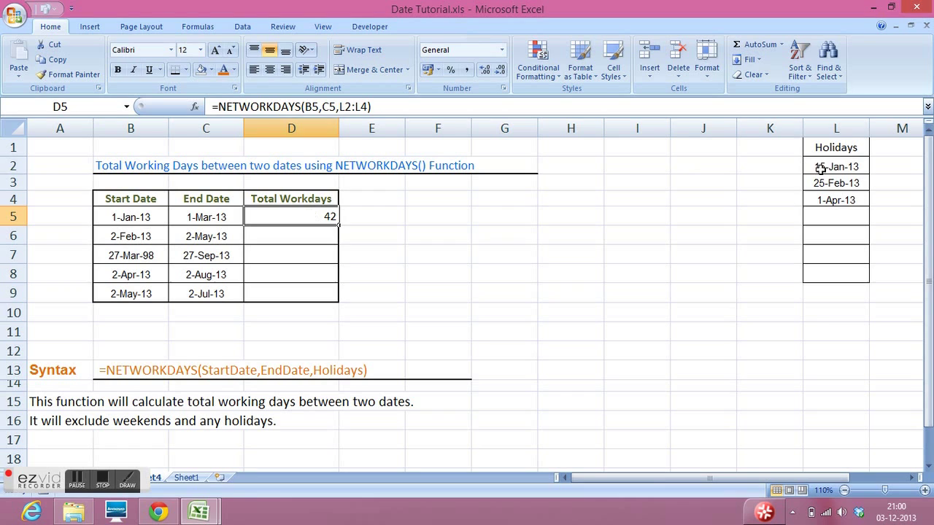
drag(832, 167, 834, 200)
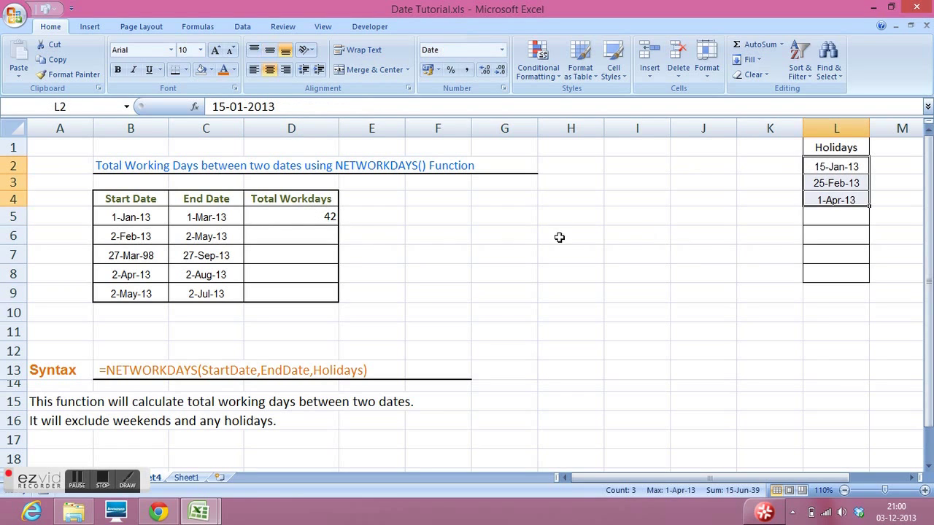
click(308, 217)
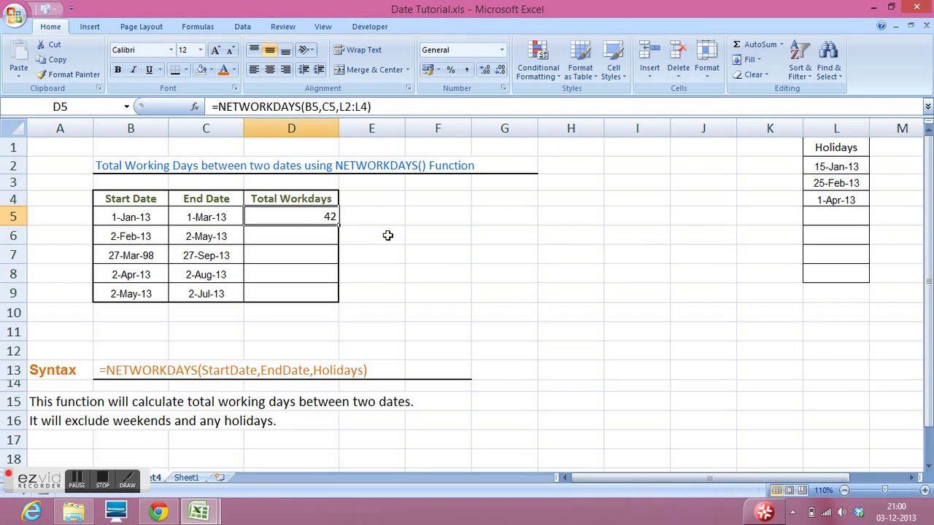
click(422, 230)
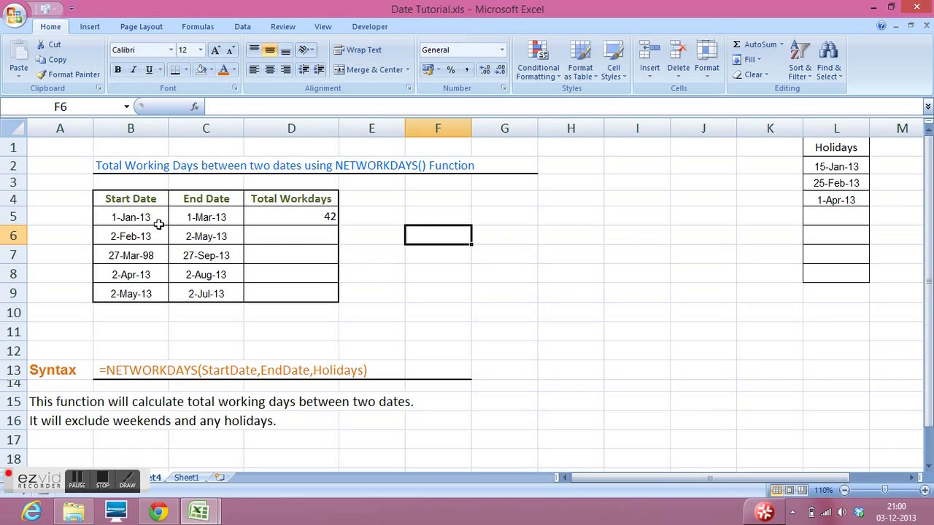
drag(130, 219, 197, 216)
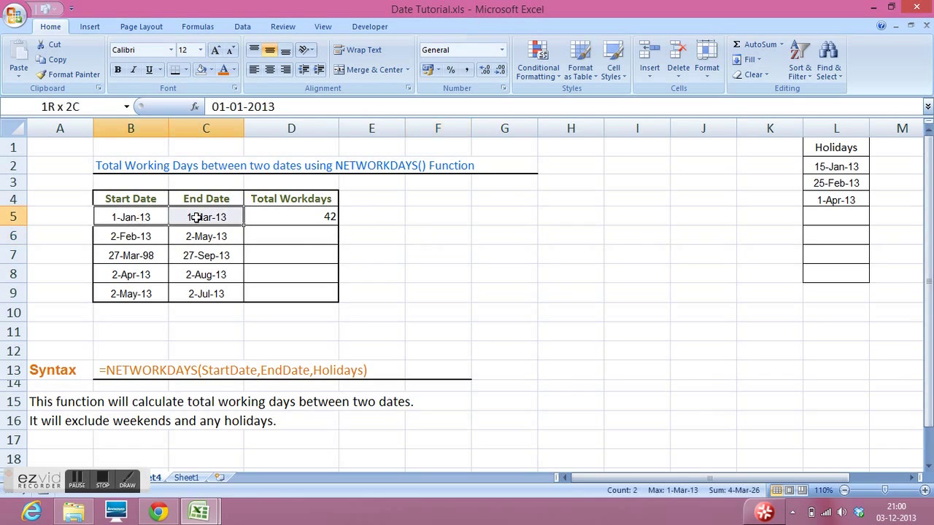
click(591, 213)
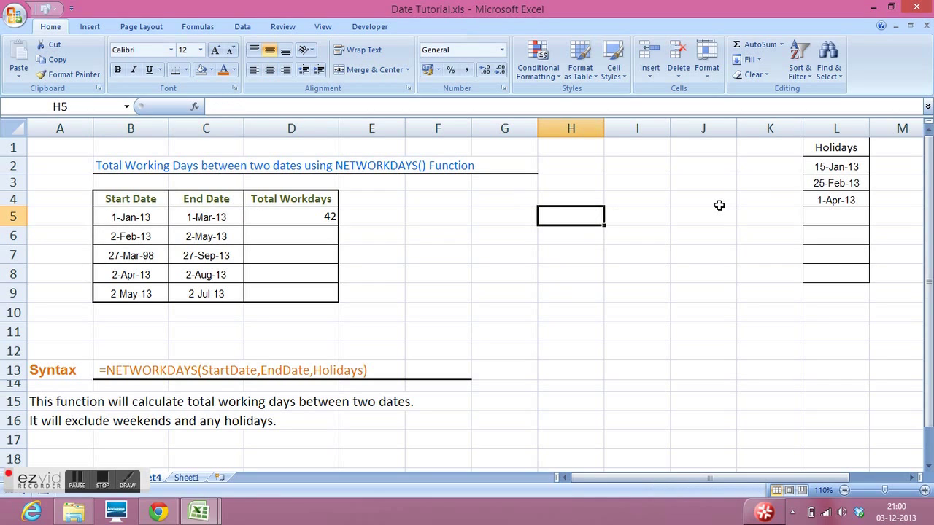
click(662, 210)
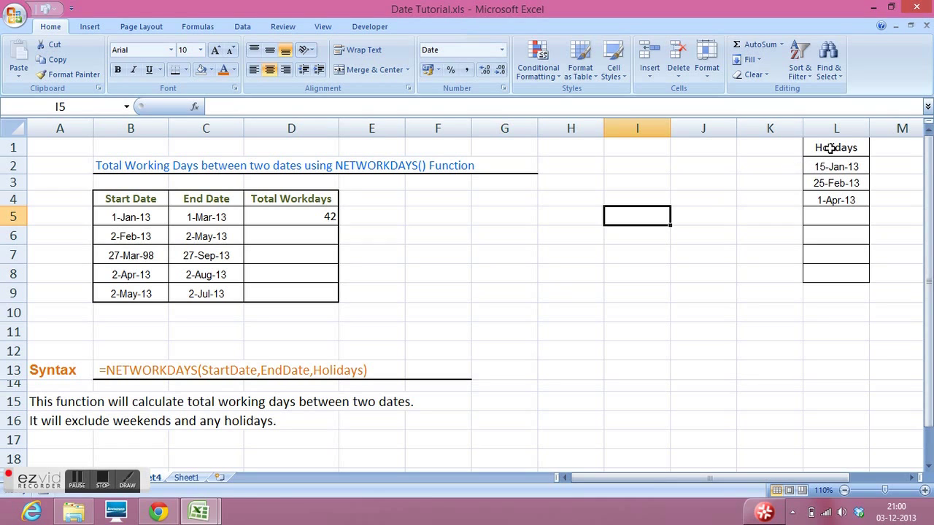
- Define the workbook-scoped name Holidays for the holiday list range L2:L8, including its blank cells
drag(830, 167, 832, 269)
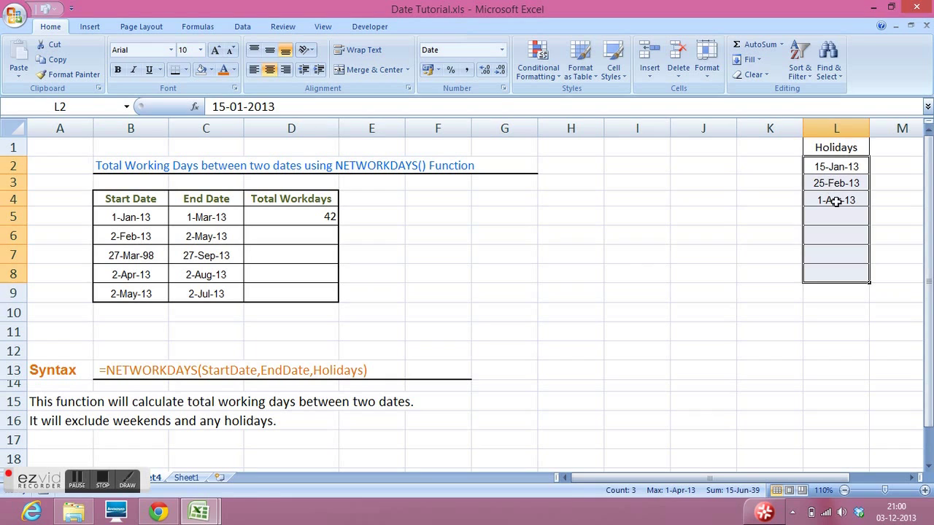
click(724, 214)
drag(832, 167, 832, 273)
click(200, 28)
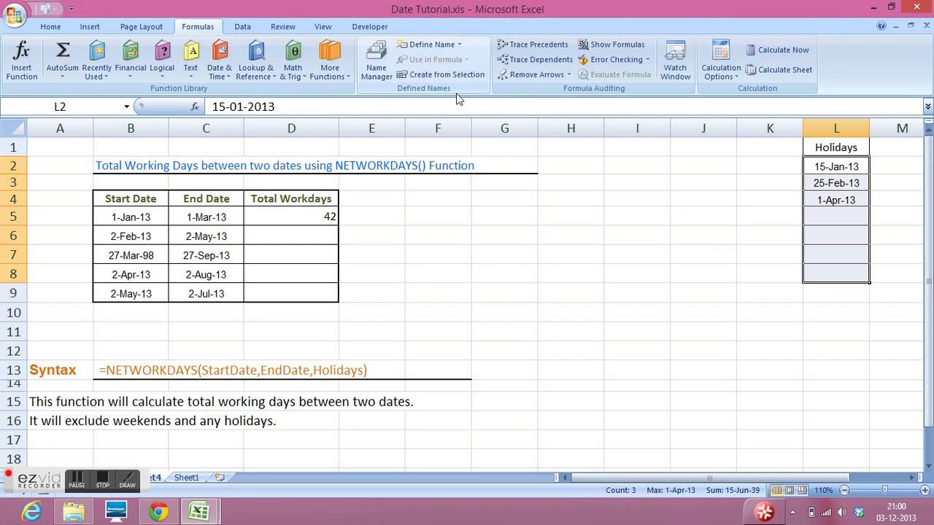
click(431, 45)
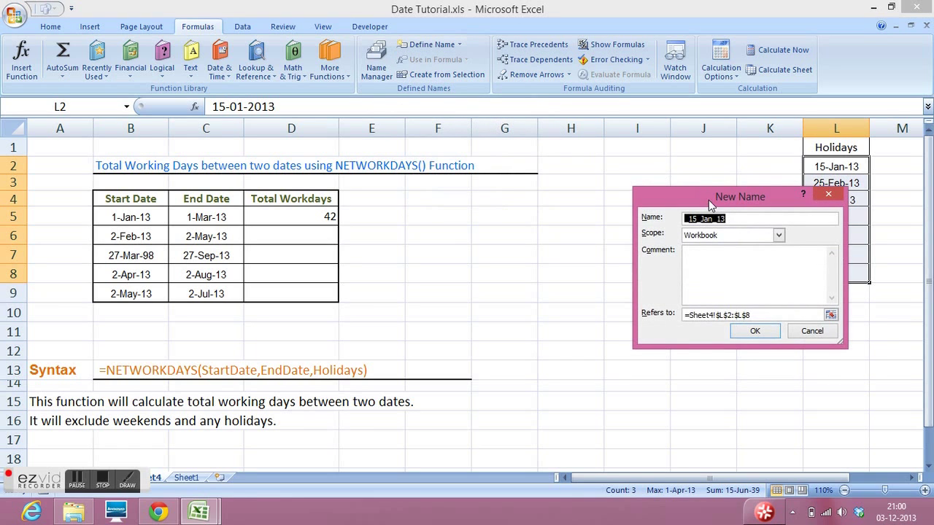
drag(712, 207, 527, 232)
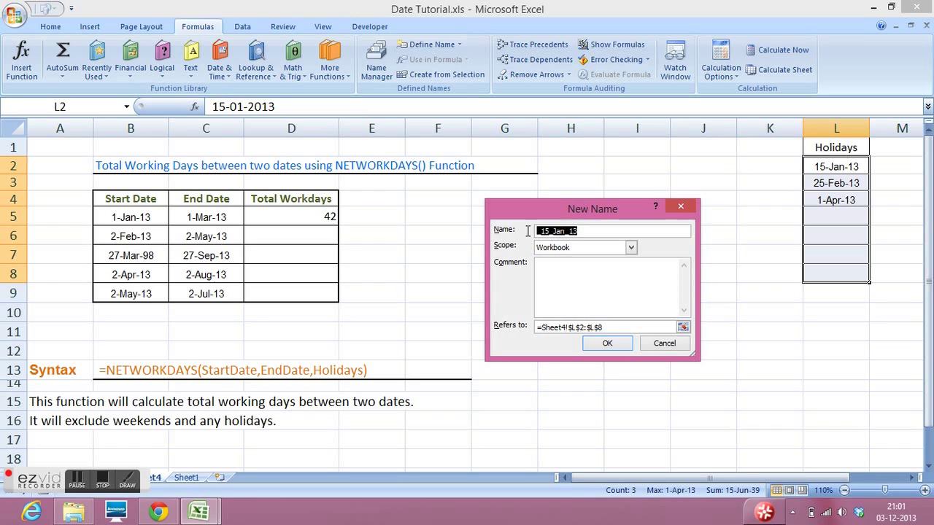
text(Holid)
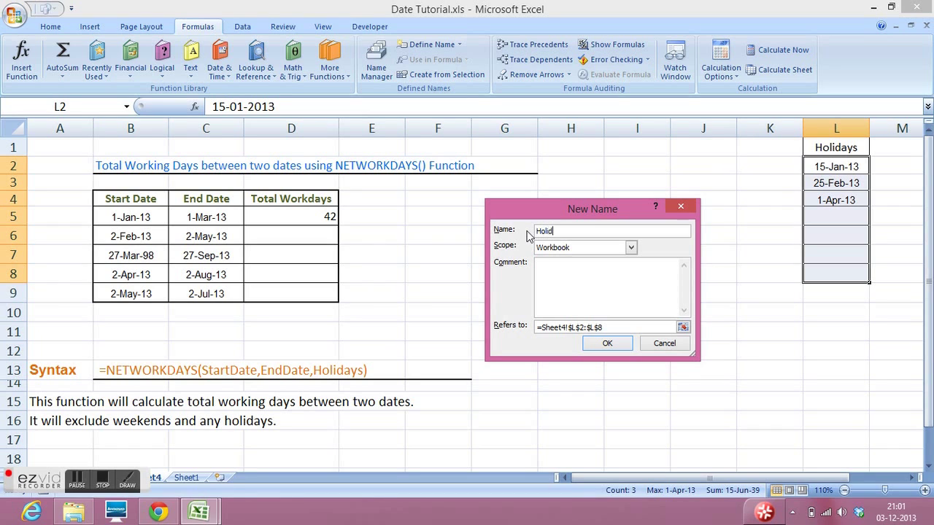
text(ays)
click(608, 345)
click(629, 276)
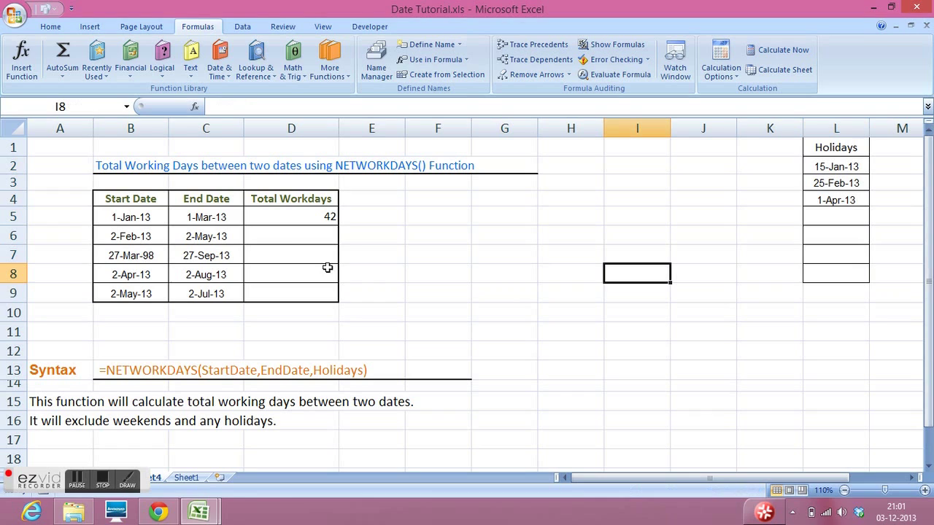
- Calculate the second row's total workdays in D6 with =NETWORKDAYS(B6,C6,Holidays), using the named range for the holidays
click(303, 237)
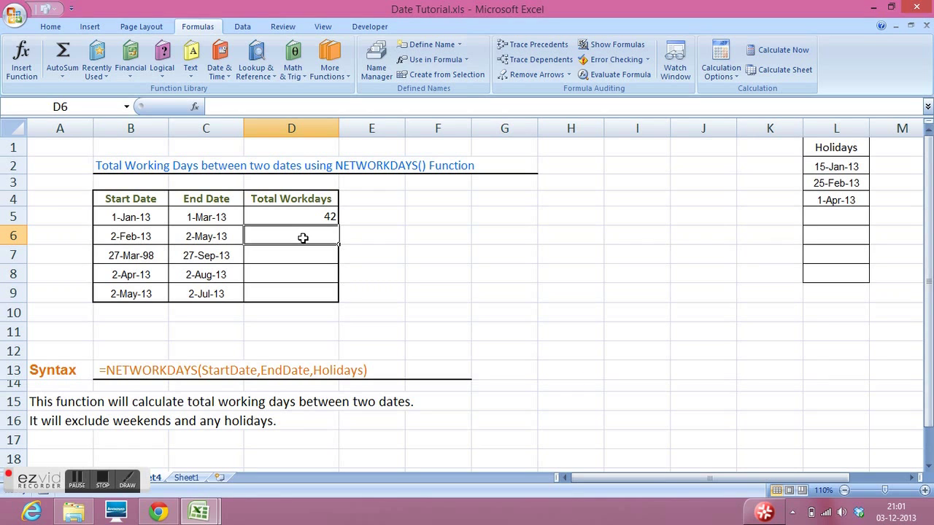
text(=net)
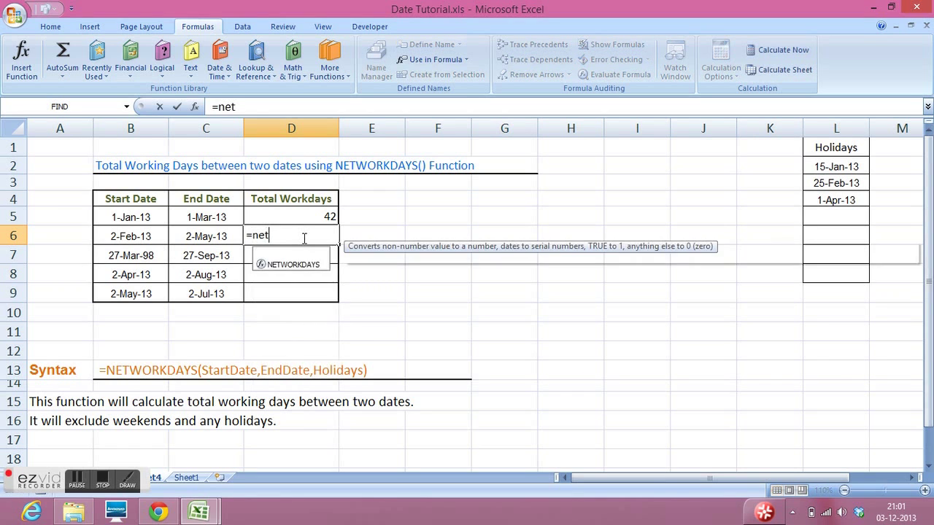
text(workdays)
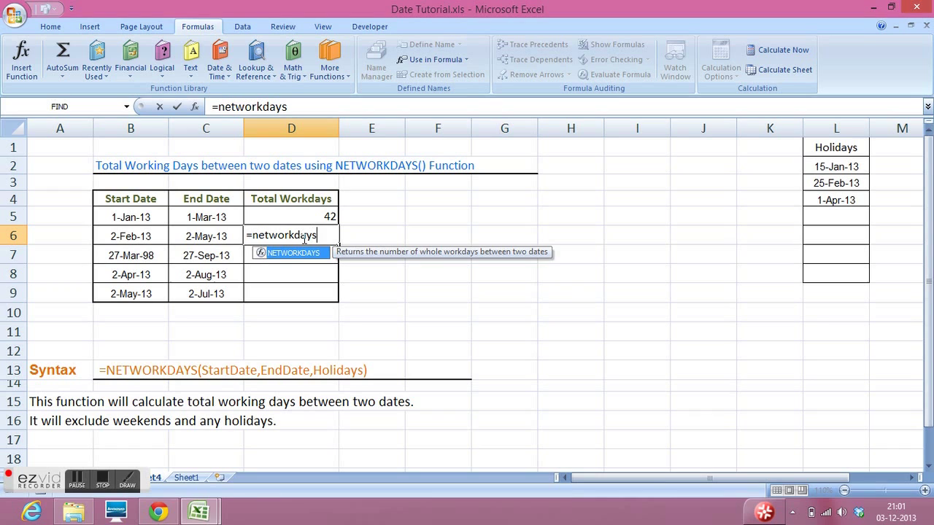
text(()
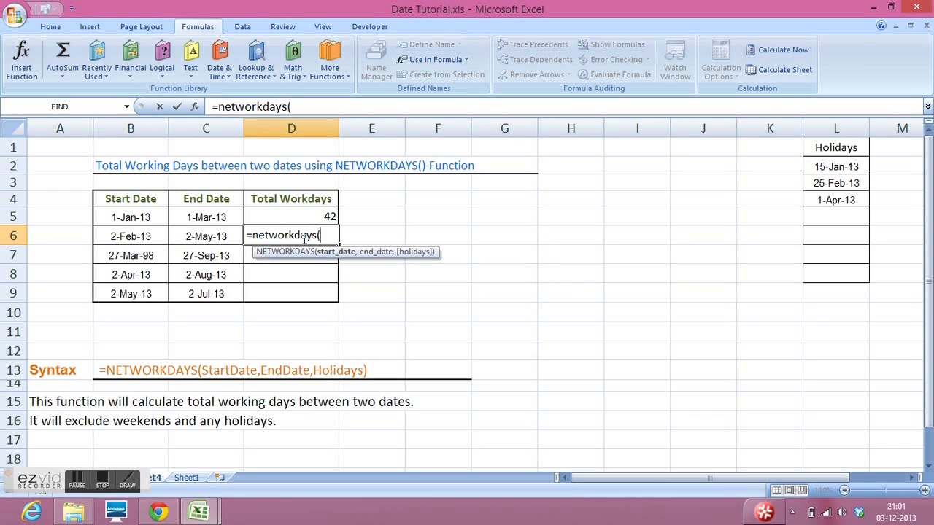
click(128, 237)
text(,)
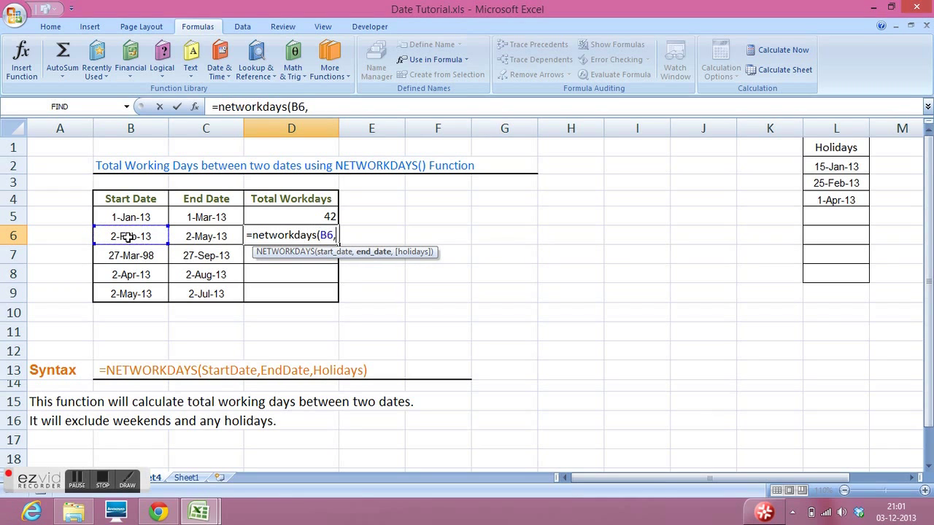
click(189, 236)
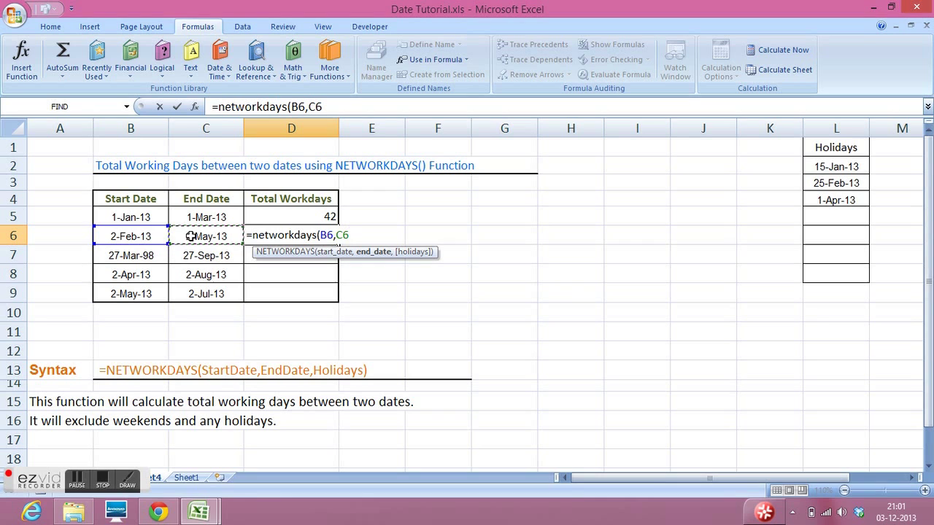
text(,)
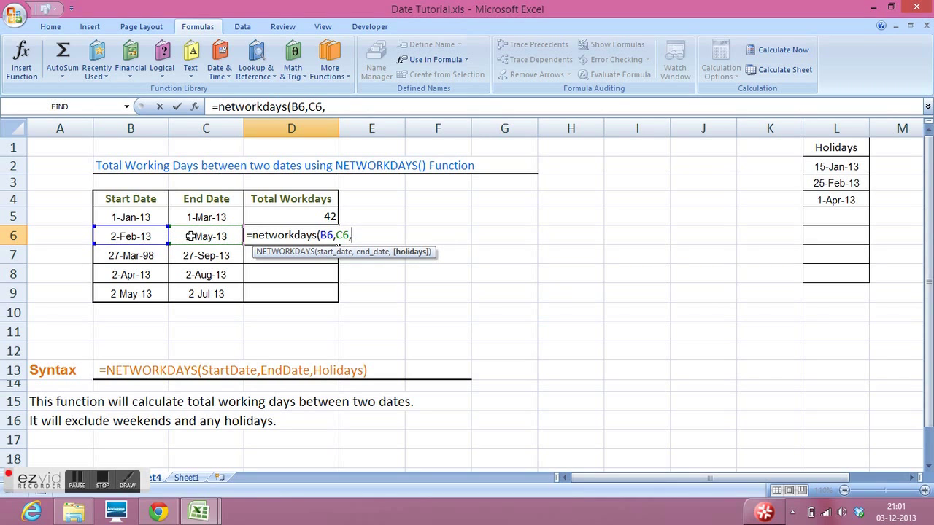
text(hol)
key(BackSpace)
key(BackSpace)
key(BackSpace)
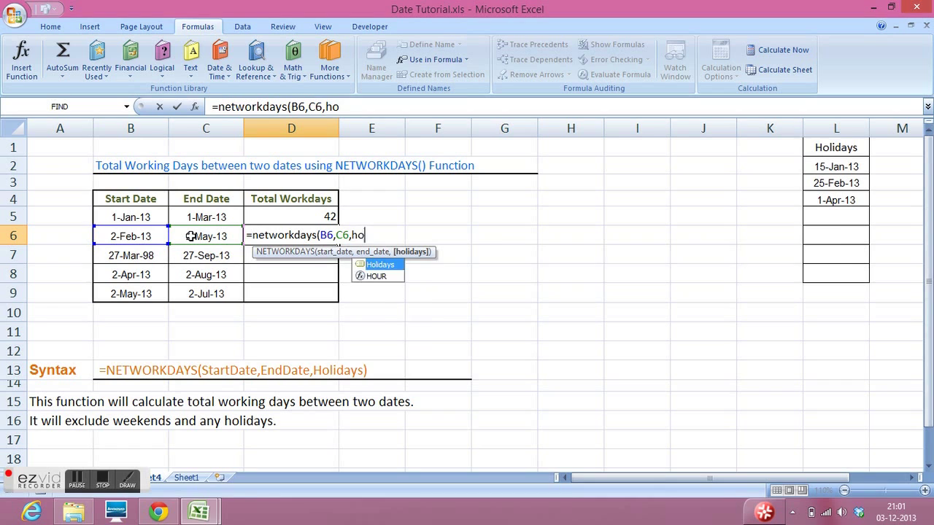
text(Holidays)
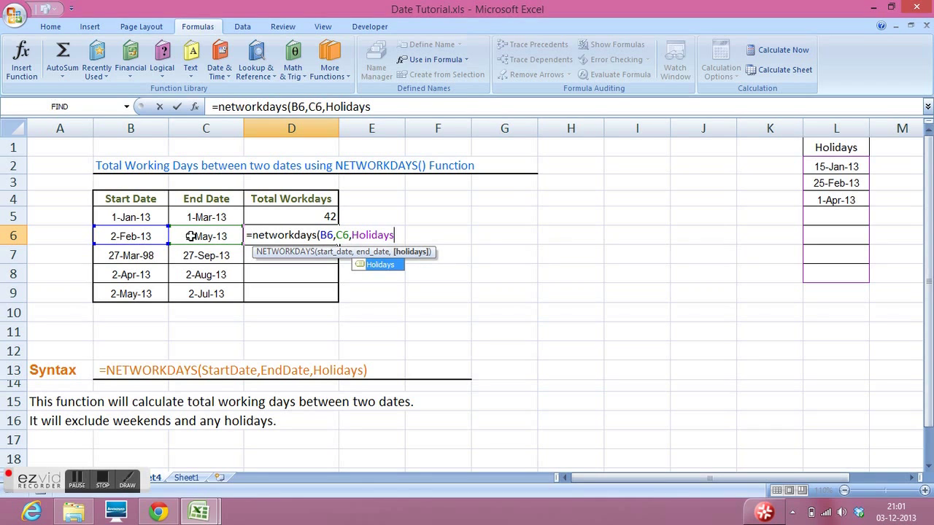
text())
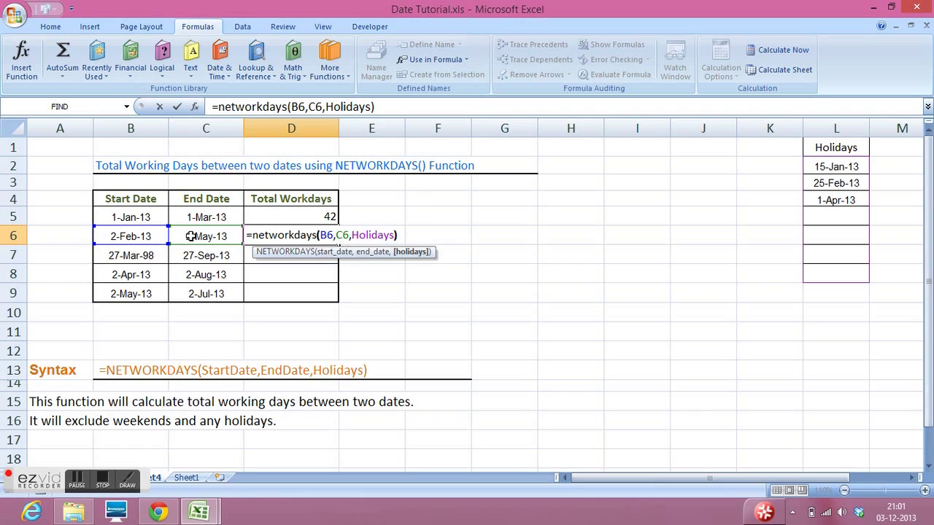
key(Return)
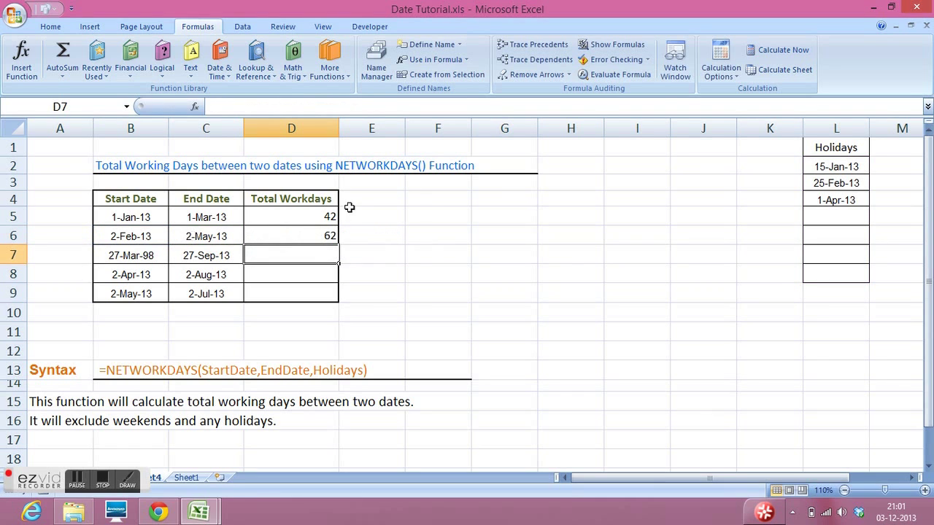
click(299, 234)
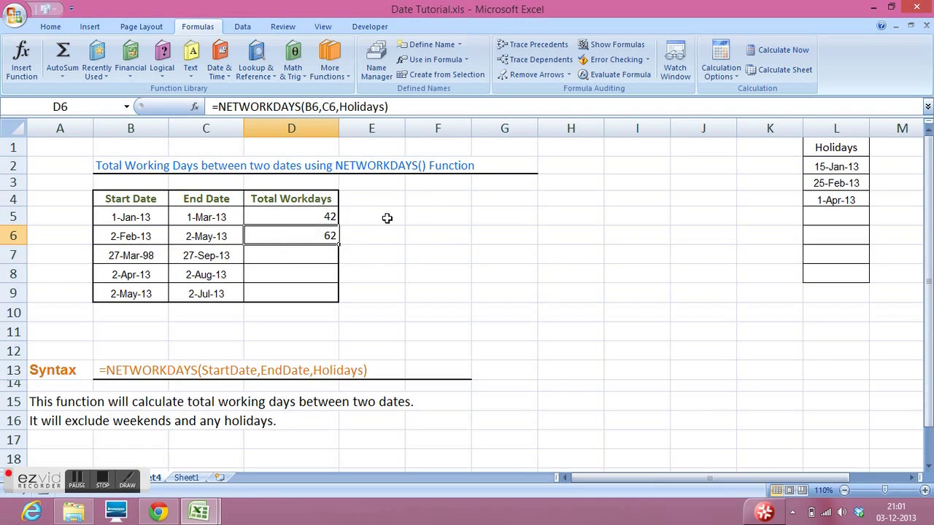
click(449, 238)
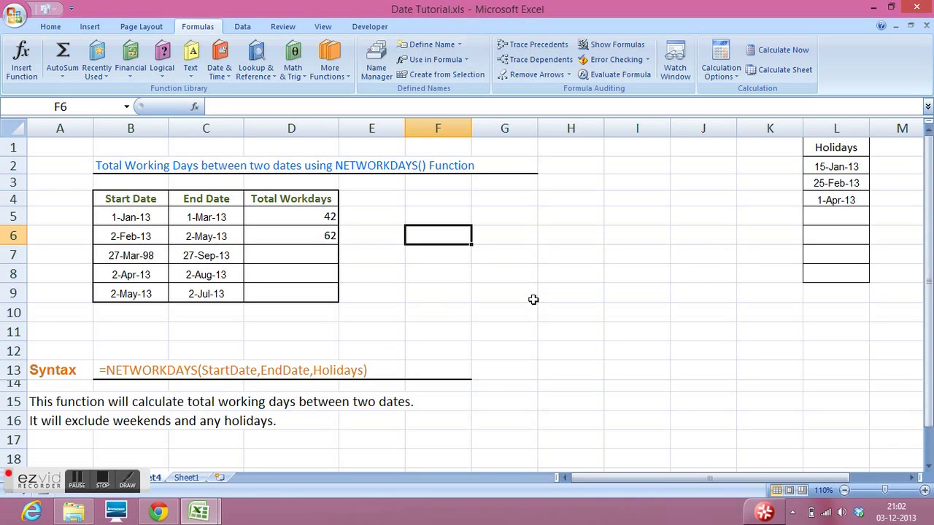
click(561, 307)
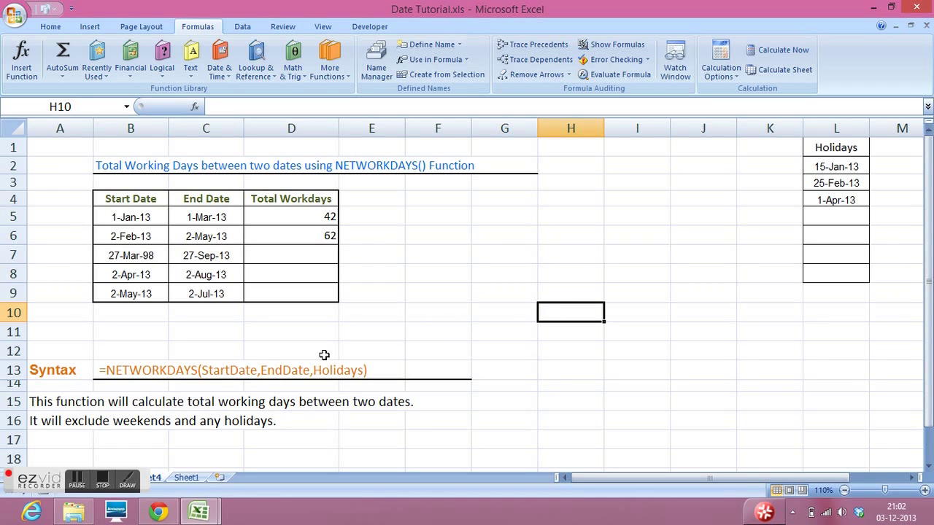
click(102, 481)
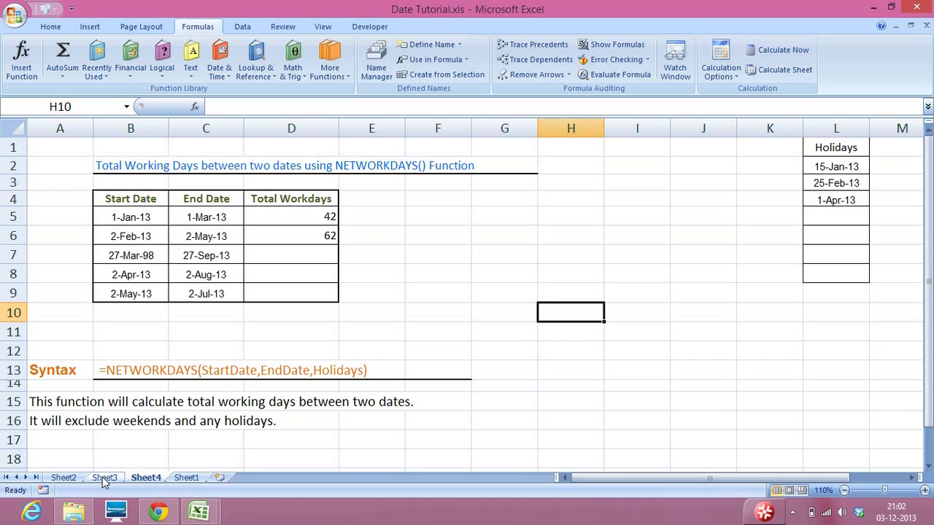